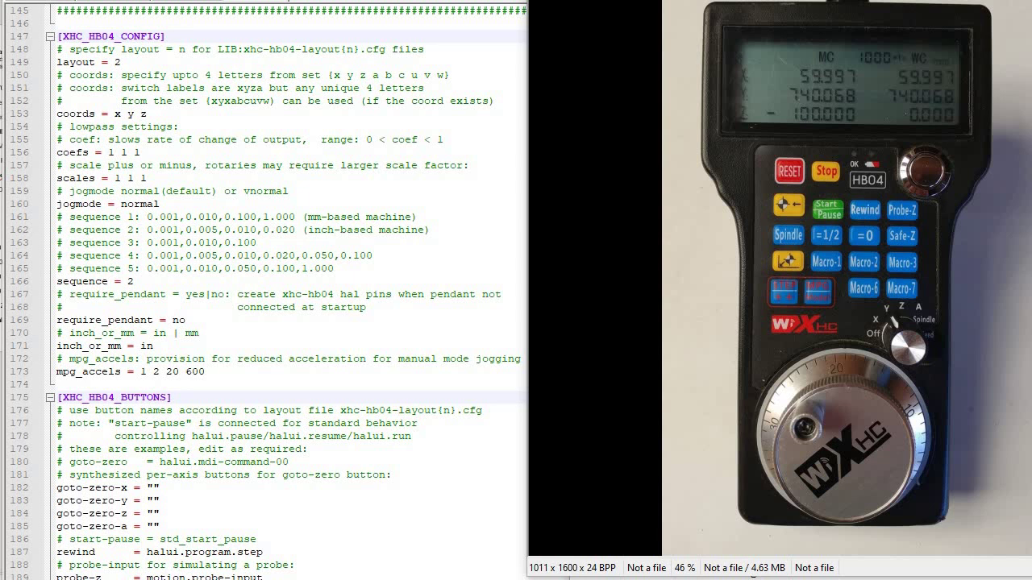
# In the INI's [HAL] section, highlight the toolchange_binary.hal, ppmc_servo.hal and LIB:xhc-hb04.tcl HALFILE entries.
pyautogui.click(430, 229)
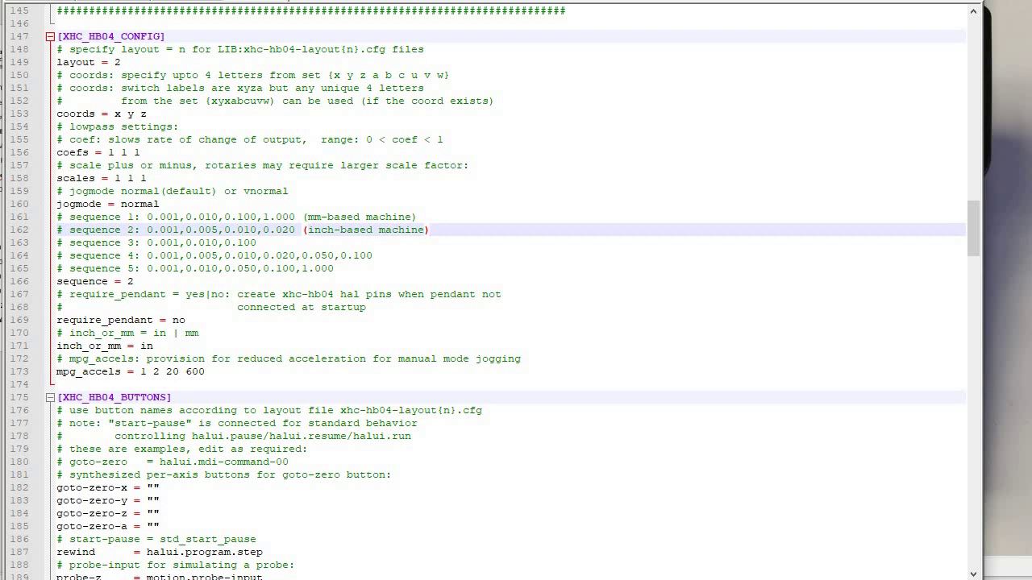
pyautogui.scroll(4, 508, 290)
pyautogui.scroll(6, 499, 300)
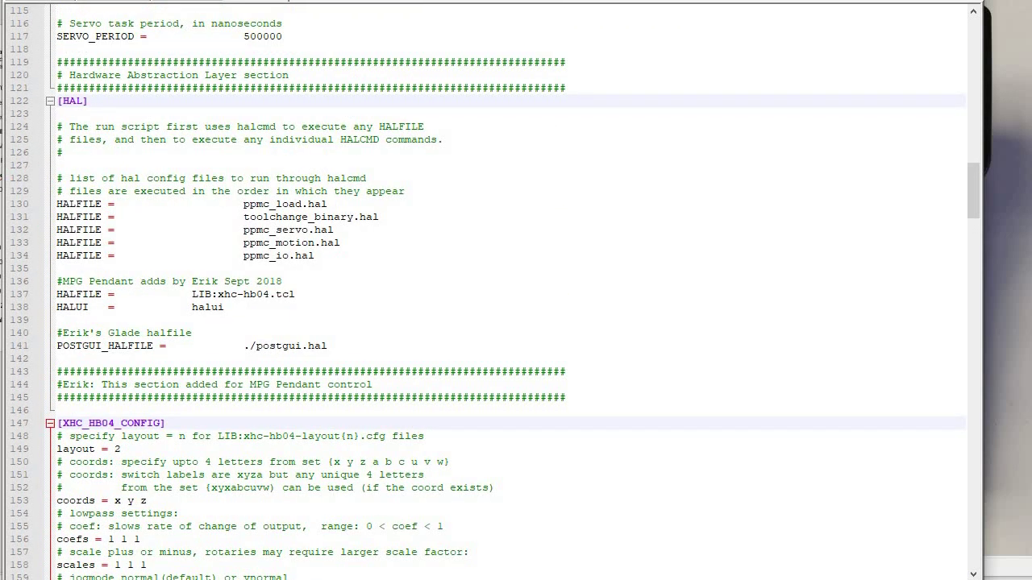
pyautogui.moveTo(238, 217); pyautogui.dragTo(340, 216)
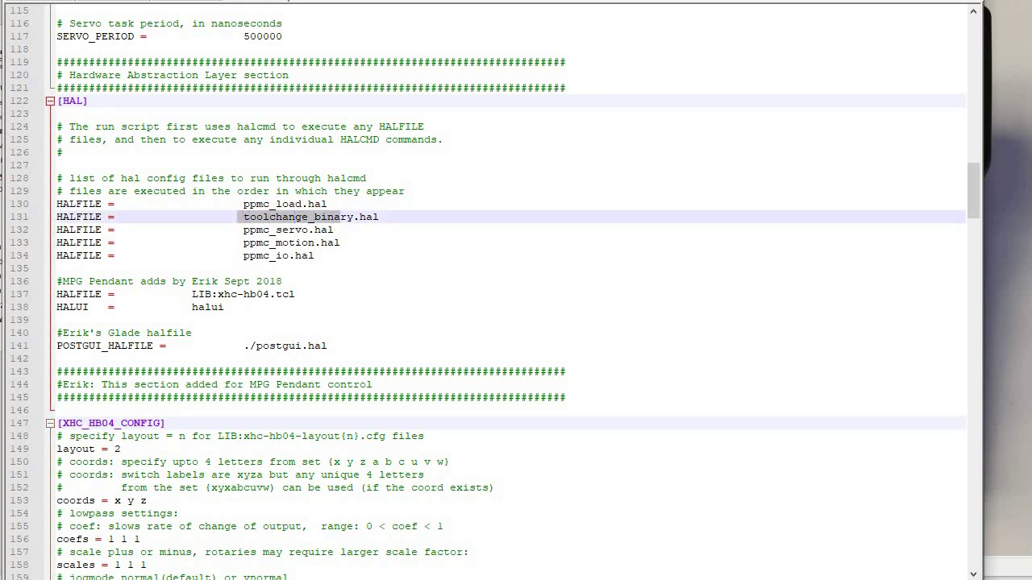
pyautogui.moveTo(243, 230); pyautogui.dragTo(333, 230)
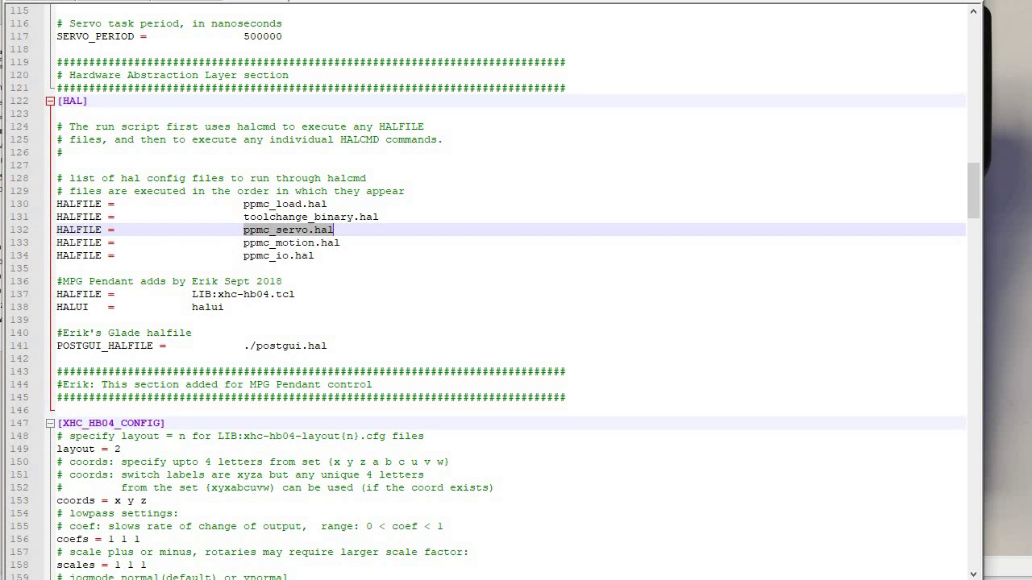
pyautogui.moveTo(192, 294); pyautogui.dragTo(295, 294)
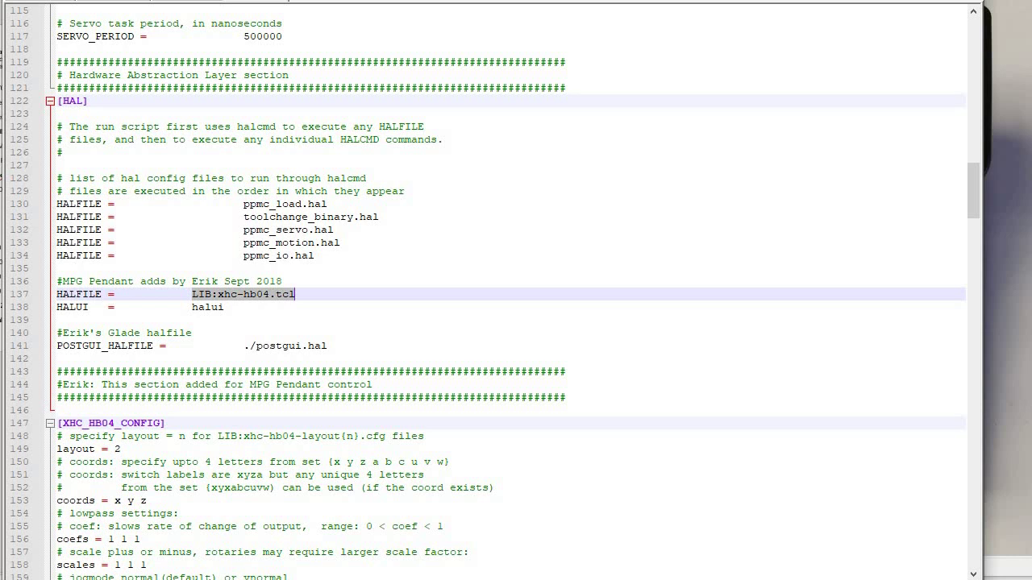
# Scroll down to the XHC_HB04_CONFIG section showing layout 2, coords x y z and require_pendant no.
pyautogui.scroll(-6, 499, 291)
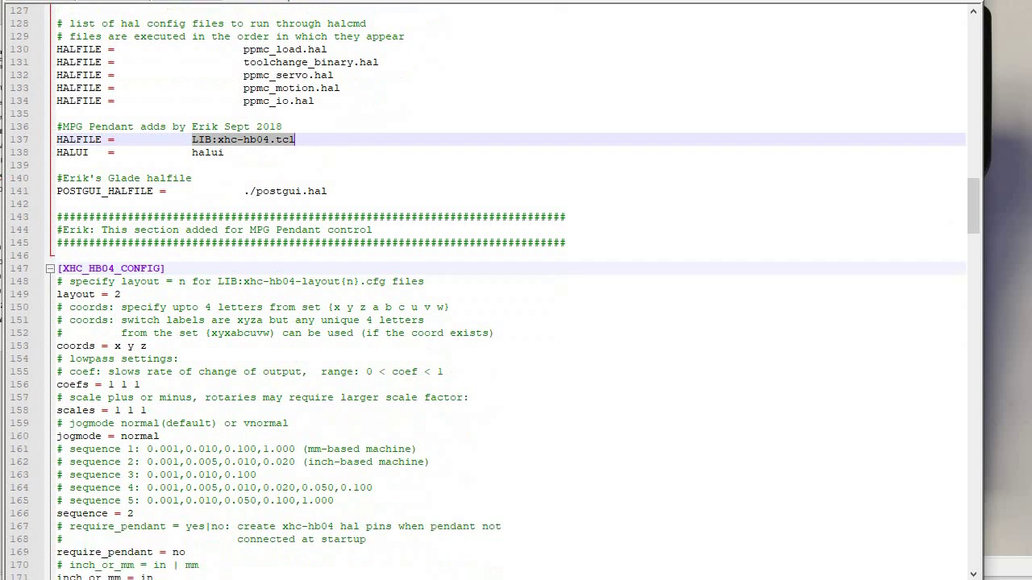
pyautogui.scroll(-1, 498, 293)
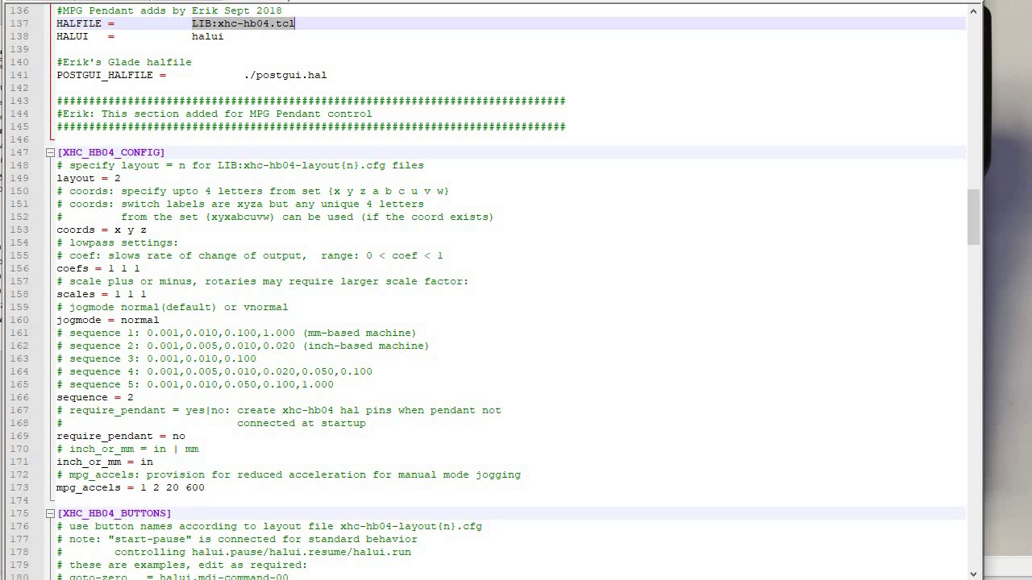
pyautogui.scroll(-2, 498, 293)
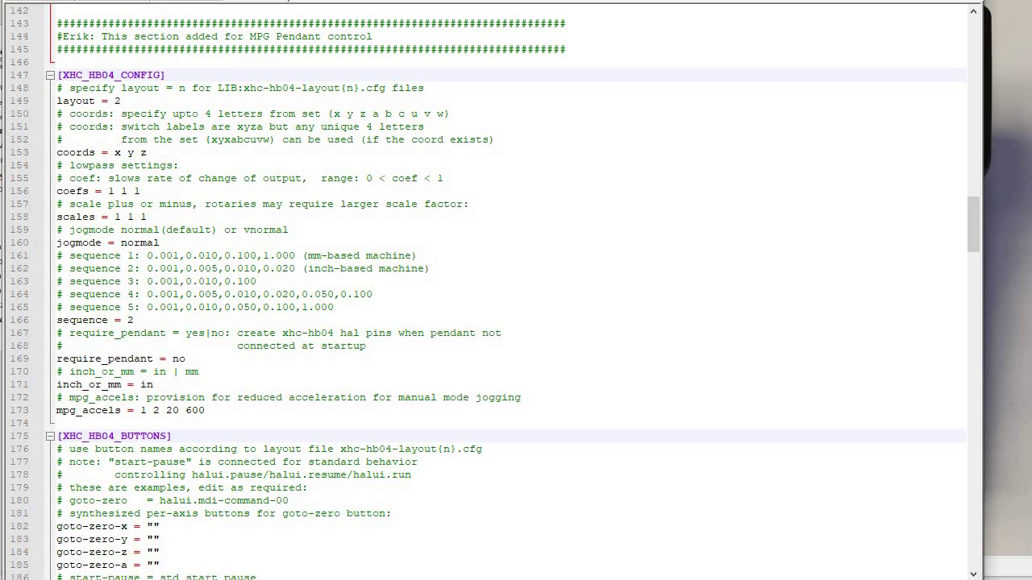
# Highlight the layout = 2 setting and move down to the [XHC_HB04_BUTTONS] section.
pyautogui.moveTo(56, 101); pyautogui.dragTo(121, 100)
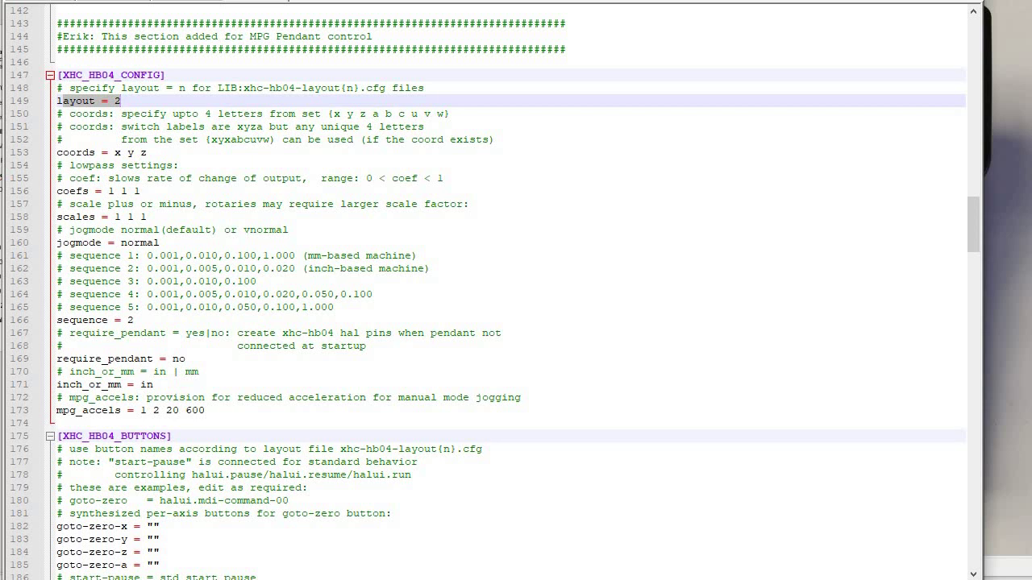
pyautogui.scroll(-8, 498, 293)
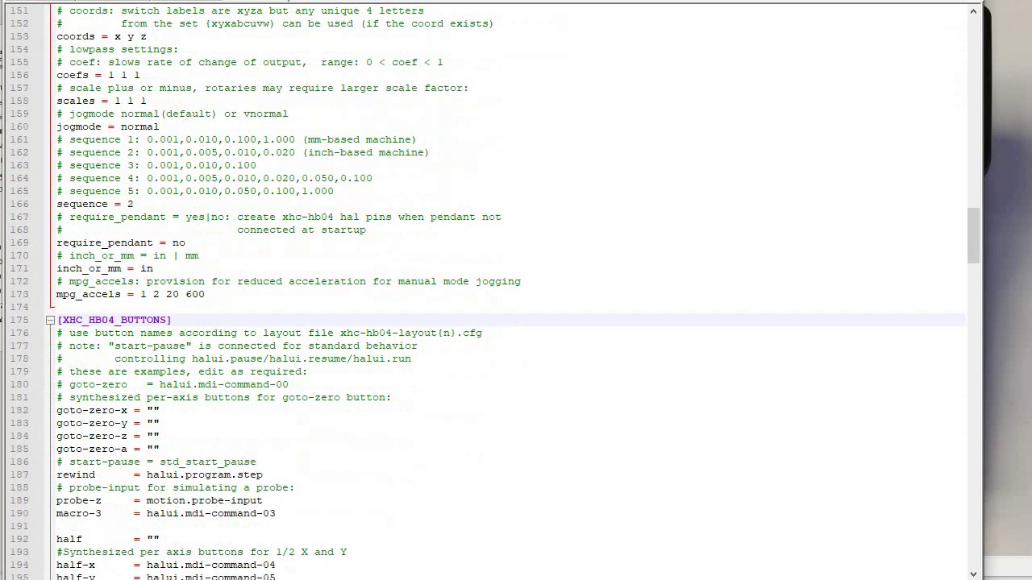
pyautogui.scroll(-2, 498, 293)
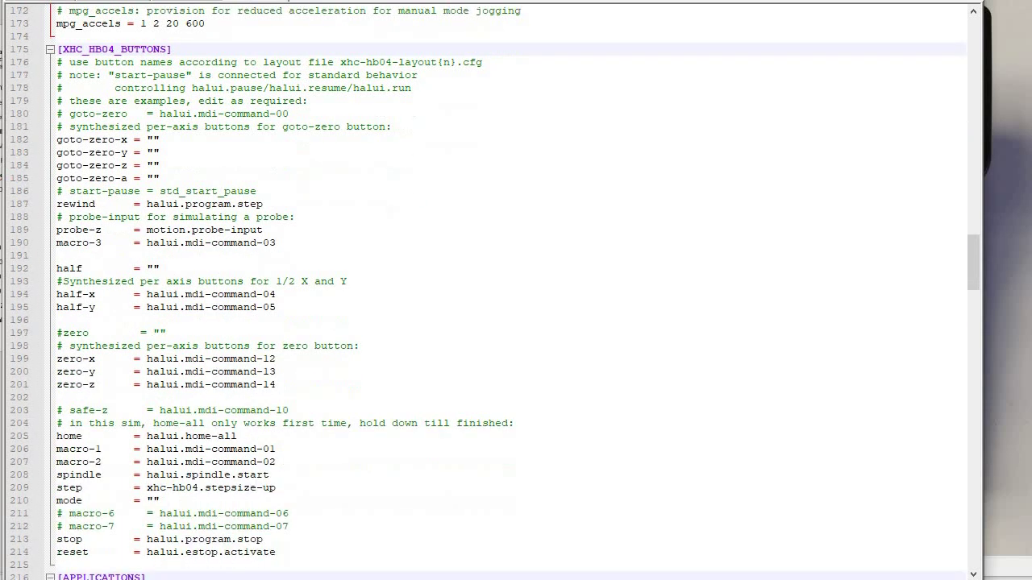
pyautogui.scroll(-1, 498, 293)
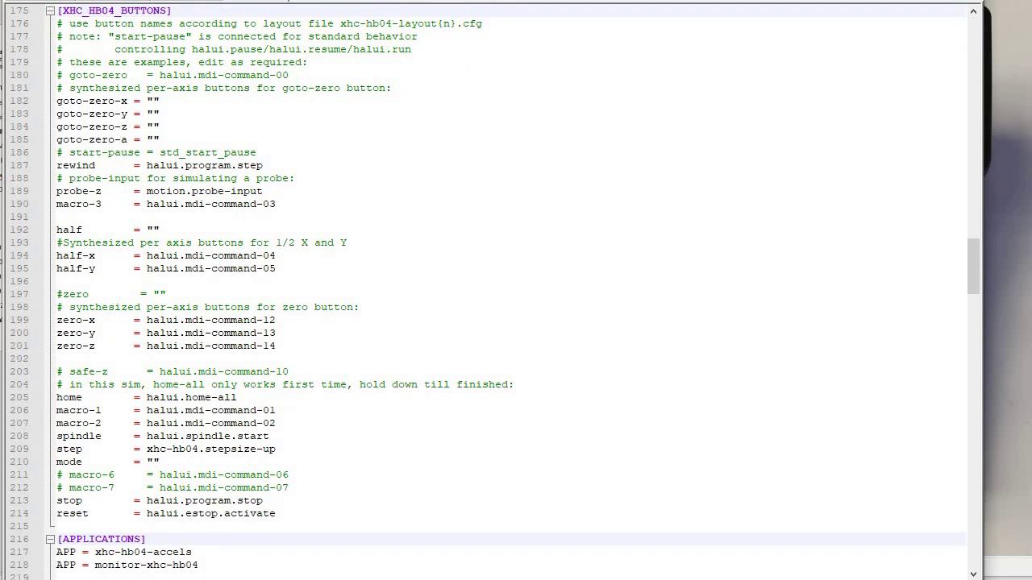
# Highlight the goto-zero, probe-z/macro-3, half-x/half-y and zero-x/y/z button mappings.
pyautogui.moveTo(57, 100); pyautogui.dragTo(128, 126)
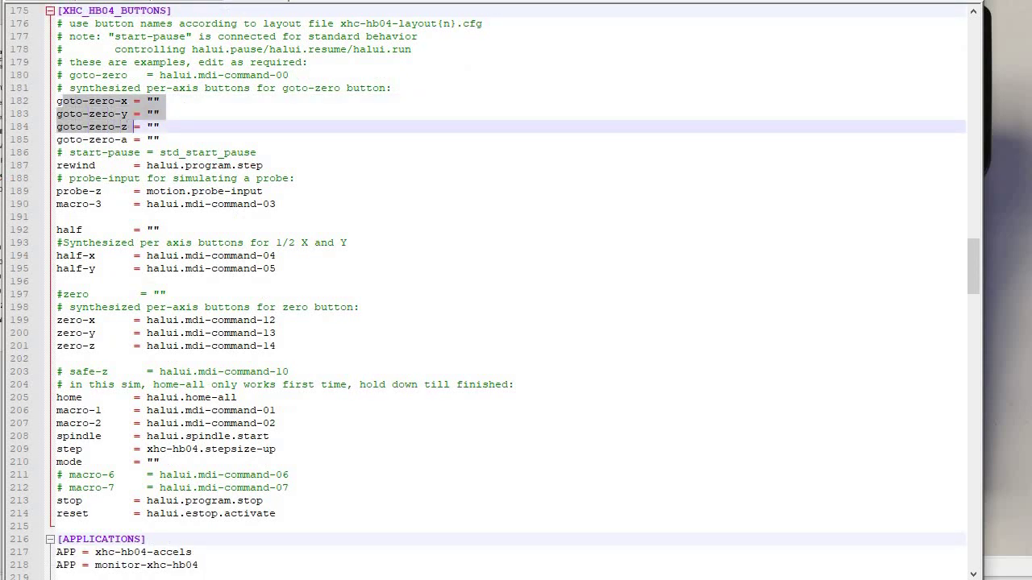
pyautogui.moveTo(56, 191); pyautogui.dragTo(275, 204)
pyautogui.moveTo(56, 255); pyautogui.dragTo(276, 269)
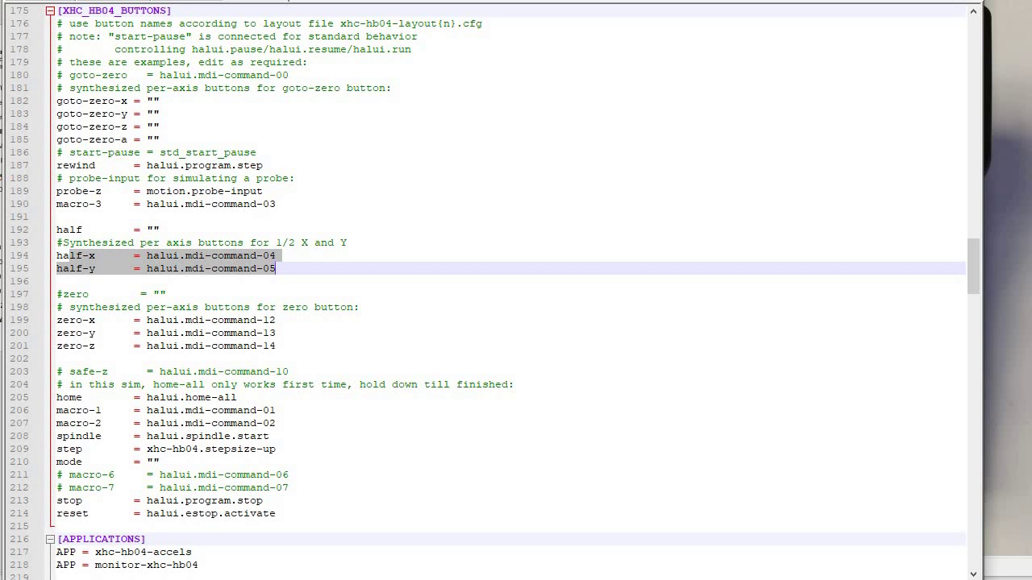
pyautogui.moveTo(83, 320); pyautogui.dragTo(263, 346)
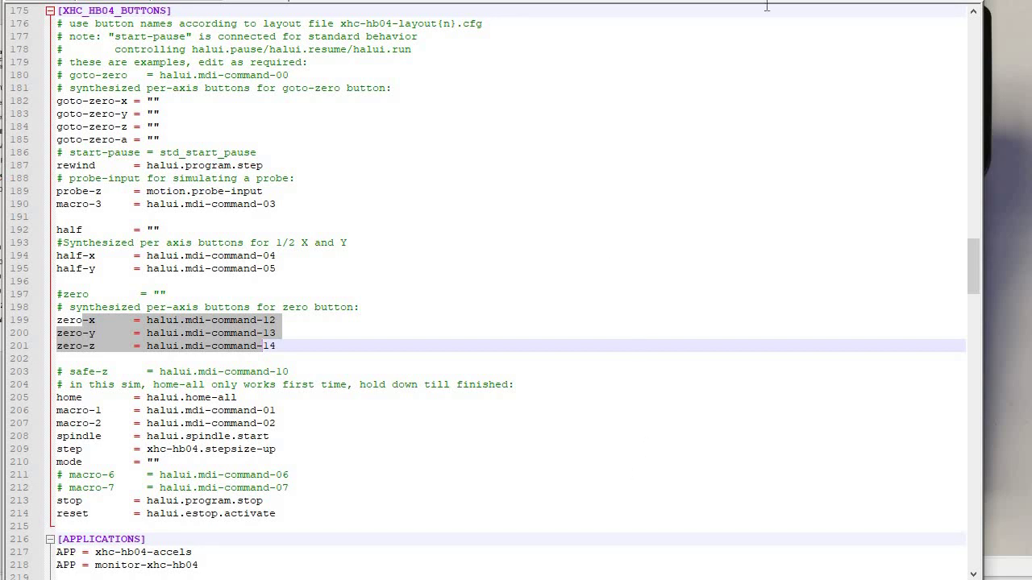
# Bring the IrfanView HB04 pendant photo up beside the editor for comparison.
pyautogui.hotkey('alt', 'Tab')
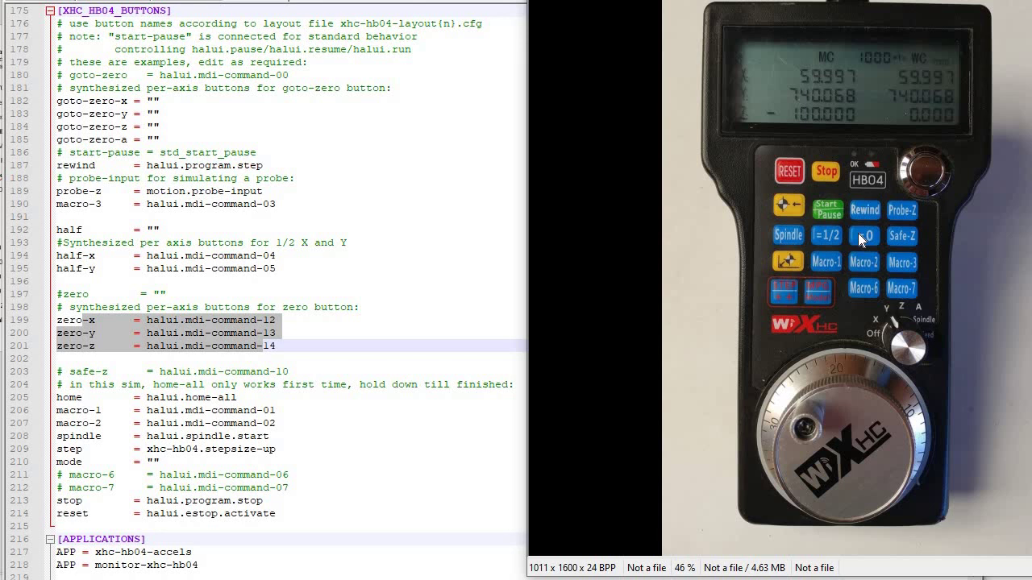
pyautogui.click(430, 257)
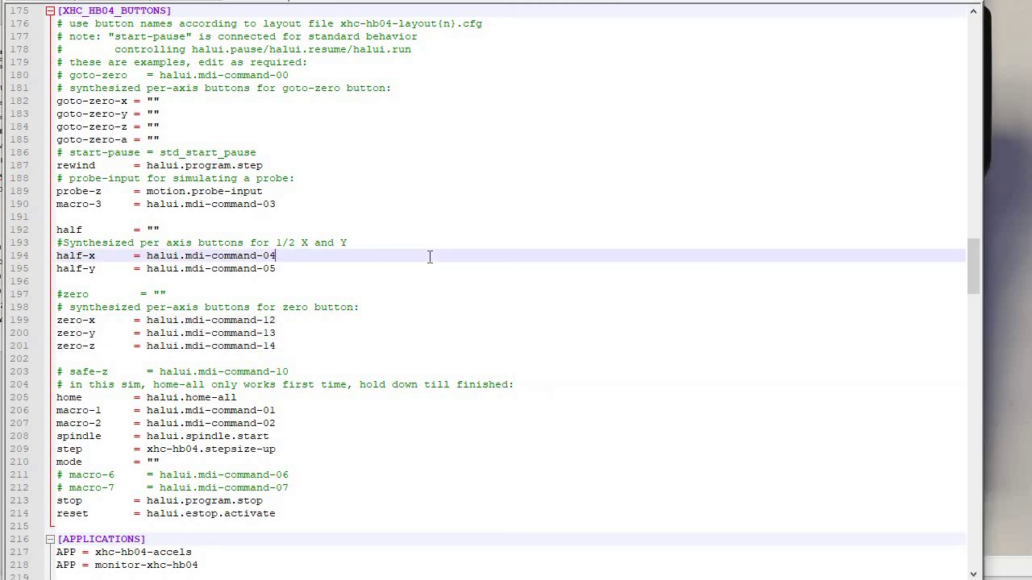
pyautogui.scroll(-9, 430, 257)
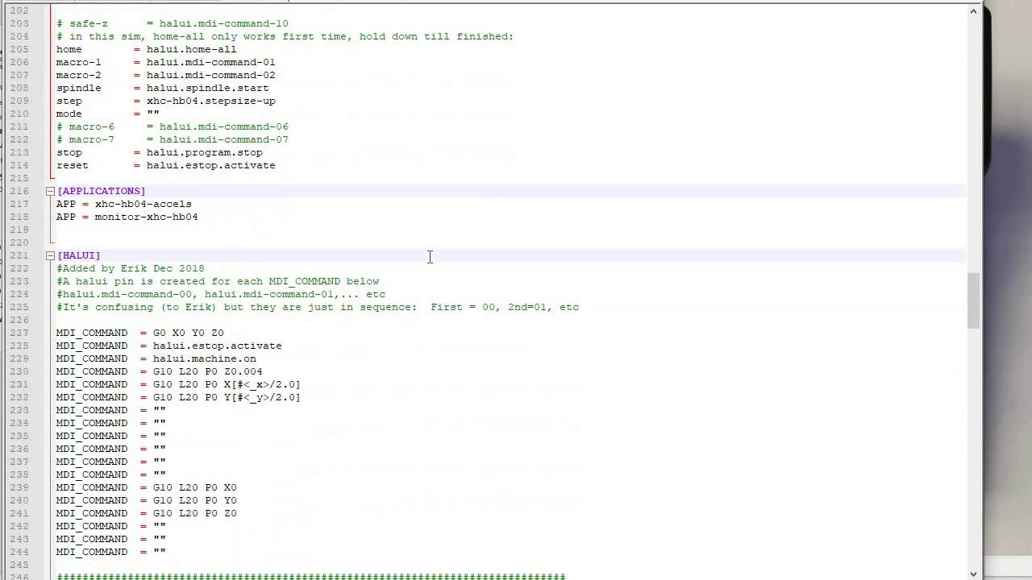
pyautogui.scroll(-3, 430, 256)
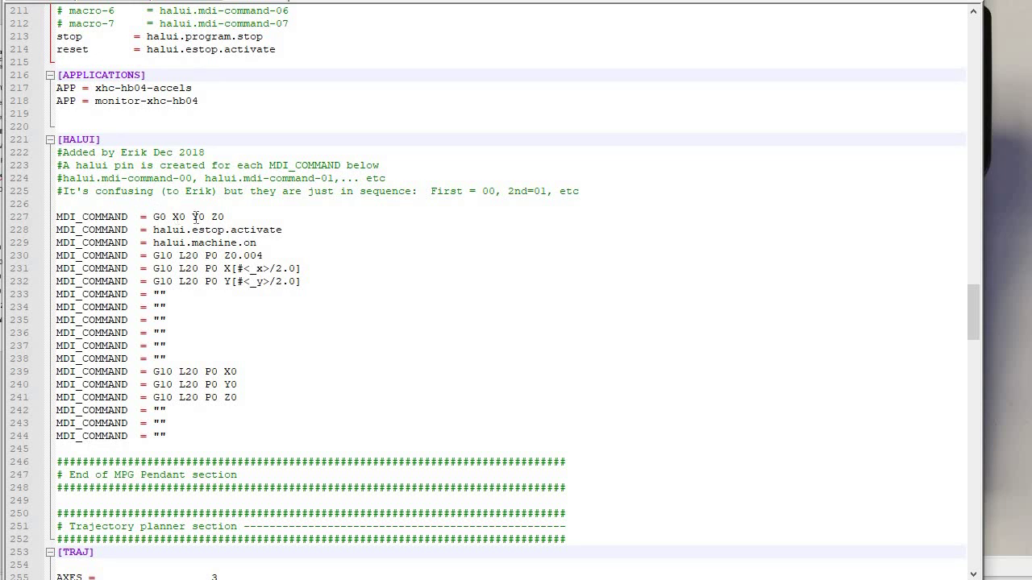
pyautogui.moveTo(108, 217); pyautogui.dragTo(191, 218)
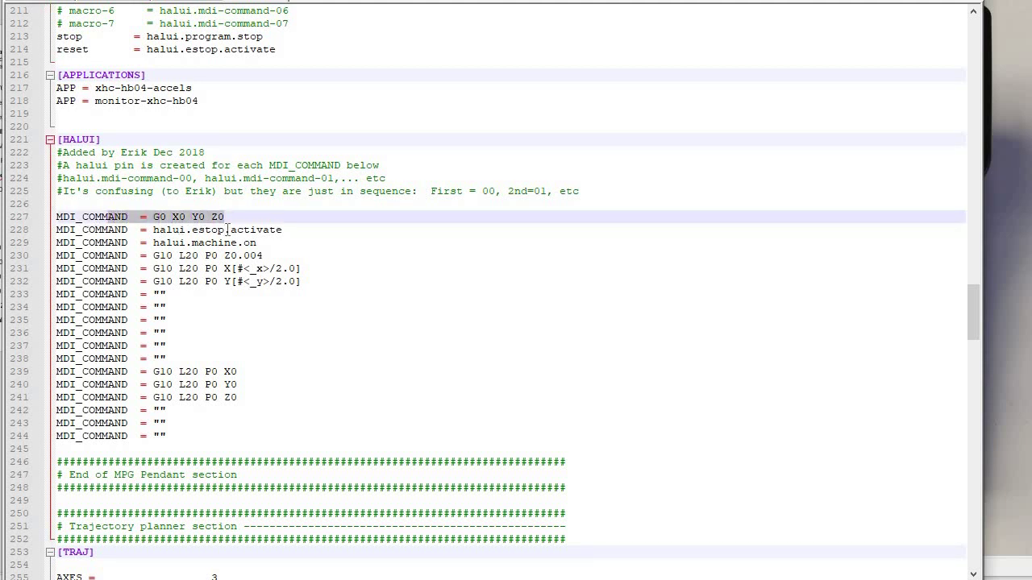
pyautogui.moveTo(84, 231); pyautogui.dragTo(224, 231)
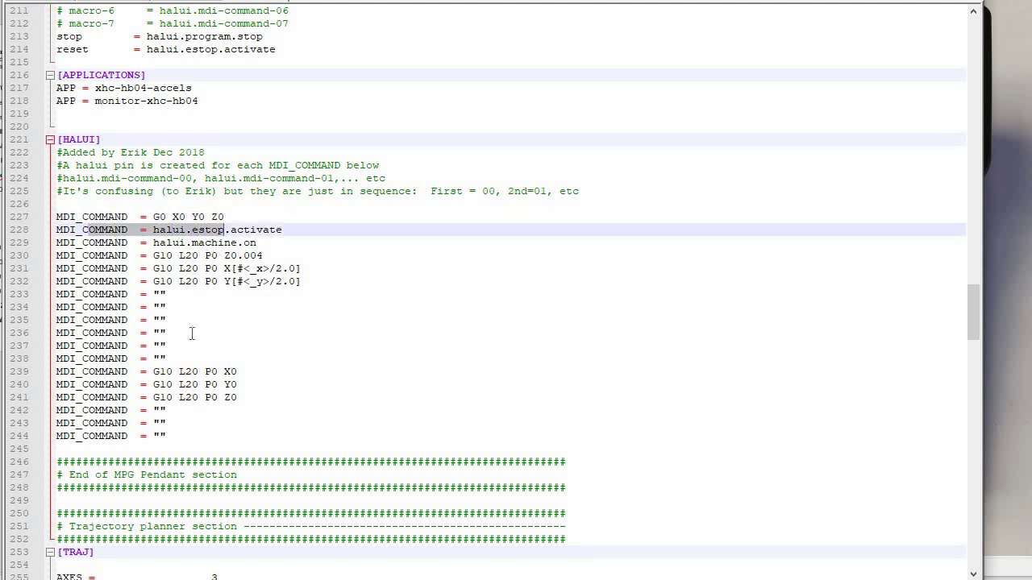
pyautogui.moveTo(84, 243); pyautogui.dragTo(211, 243)
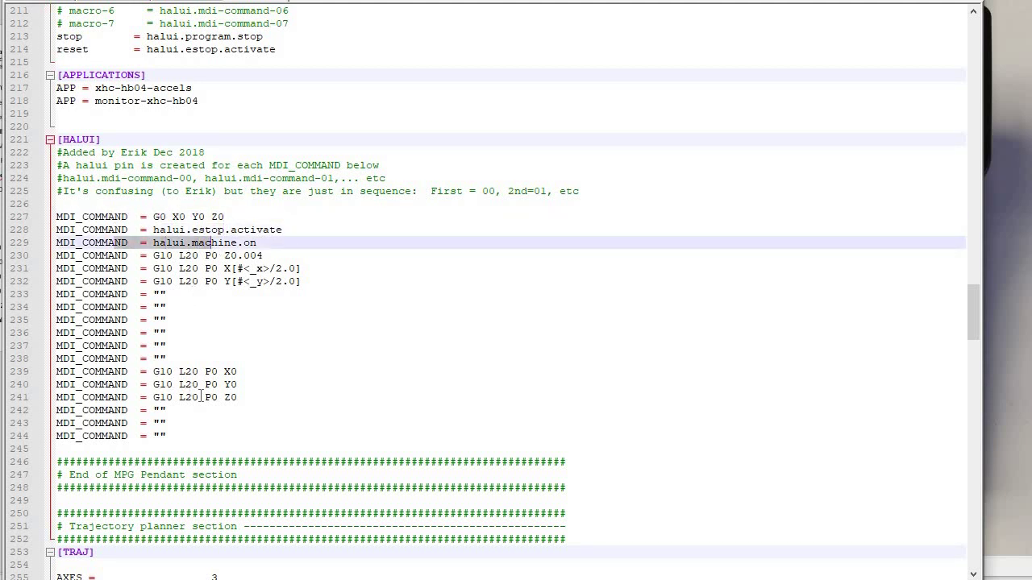
pyautogui.moveTo(128, 372); pyautogui.dragTo(198, 397)
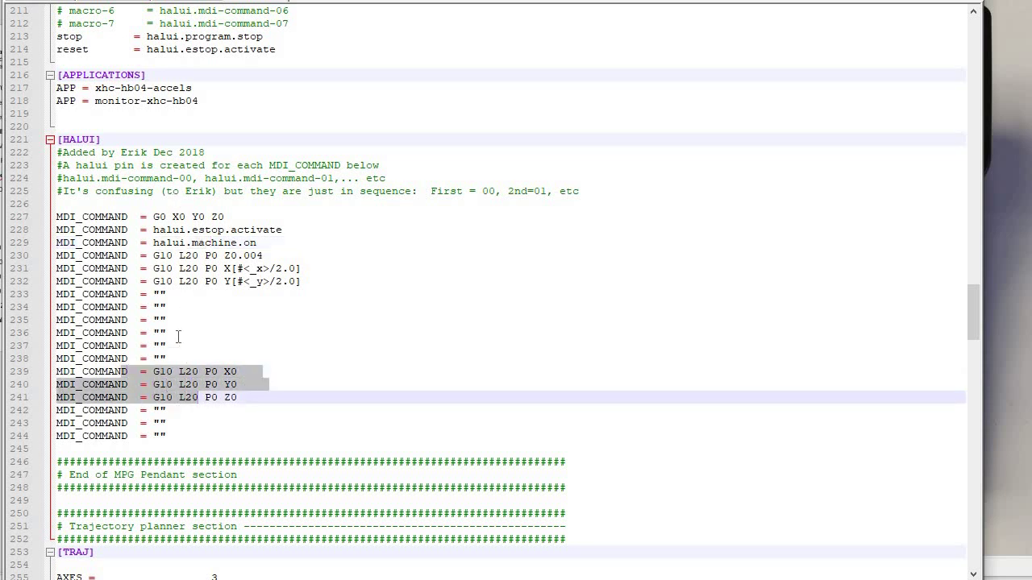
pyautogui.moveTo(129, 295); pyautogui.dragTo(159, 295)
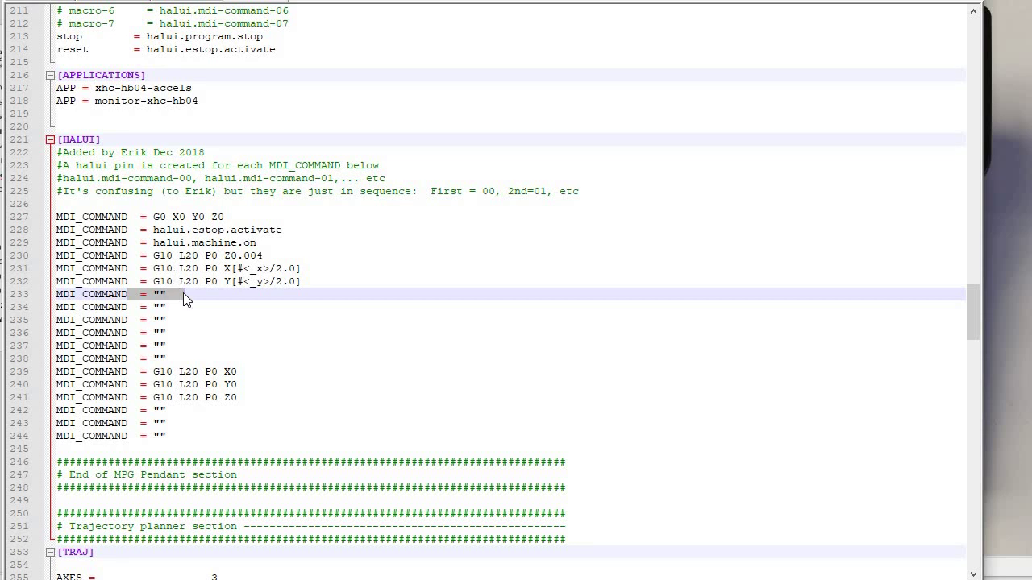
pyautogui.click(226, 334)
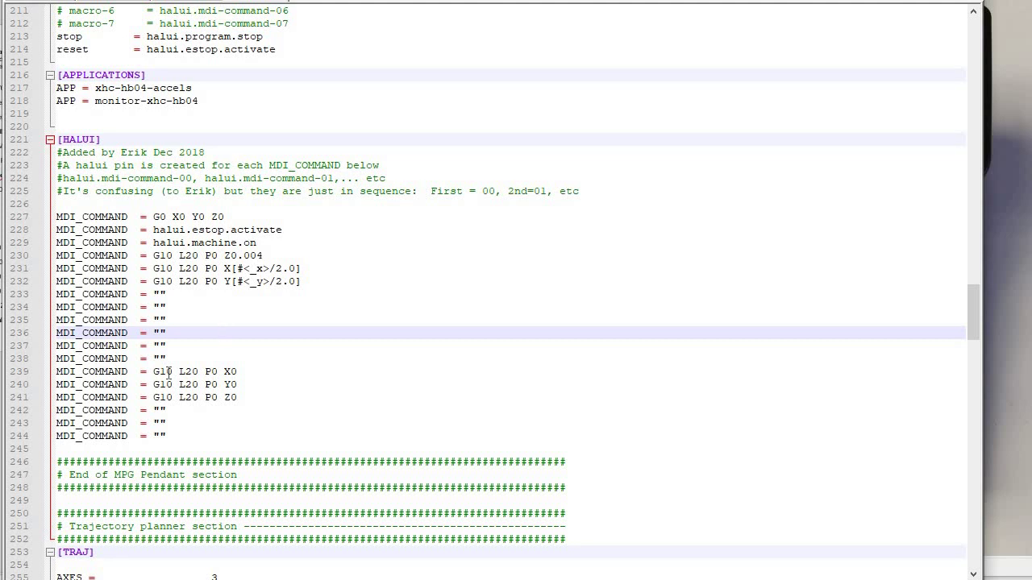
# Select the zero-x, zero-y and zero-z mapping lines, ending at line 201.
pyautogui.scroll(9, 168, 372)
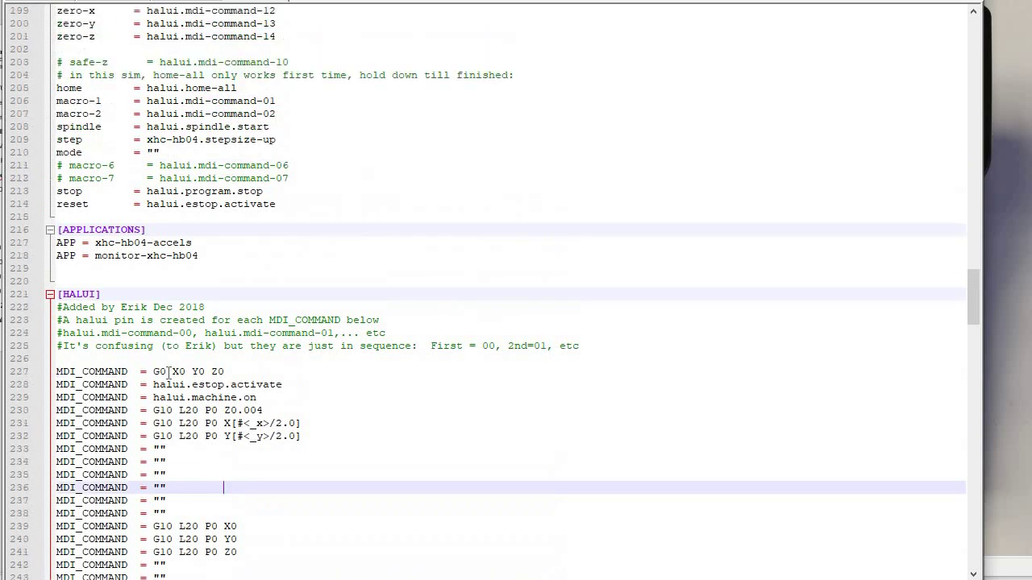
pyautogui.scroll(1, 94, 252)
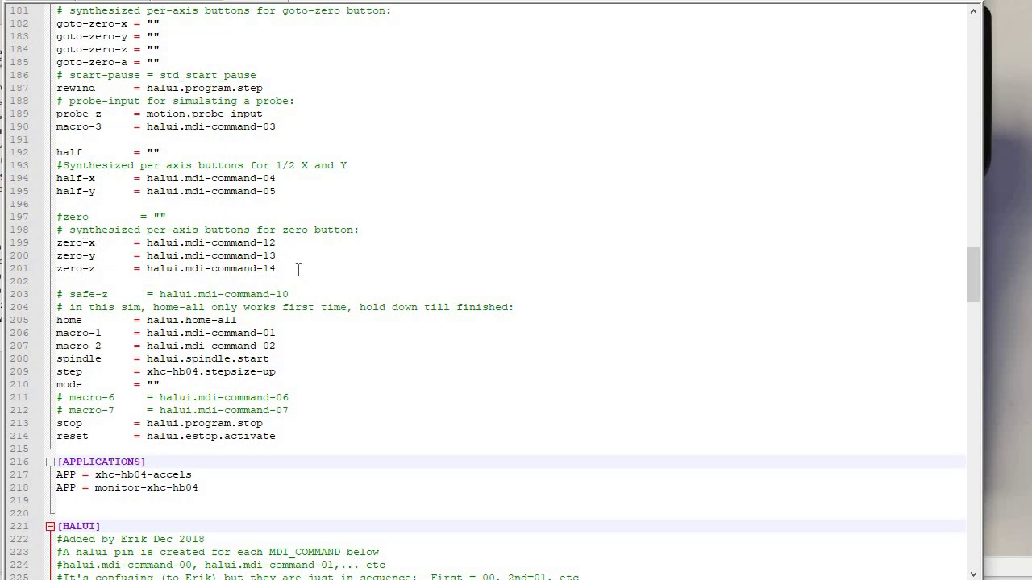
pyautogui.hotkey('shift', 'Down')
pyautogui.hotkey('shift', 'Down')
pyautogui.hotkey('shift', 'Down')
pyautogui.hotkey('shift', 'Left')
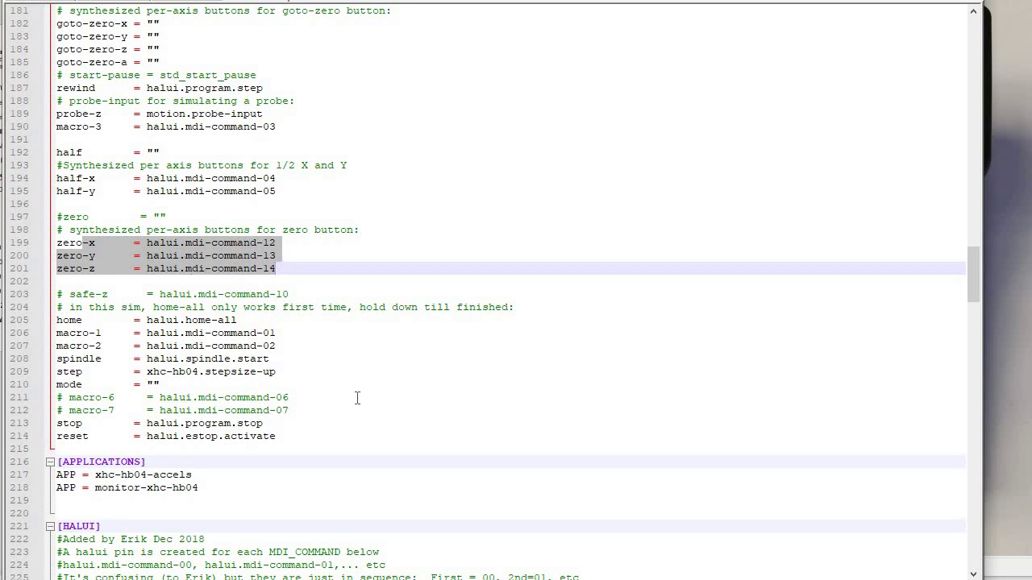
# Highlight G10 L20 P0 on line 240 and bring up the browser's G10 L20 reference.
pyautogui.scroll(-9, 161, 422)
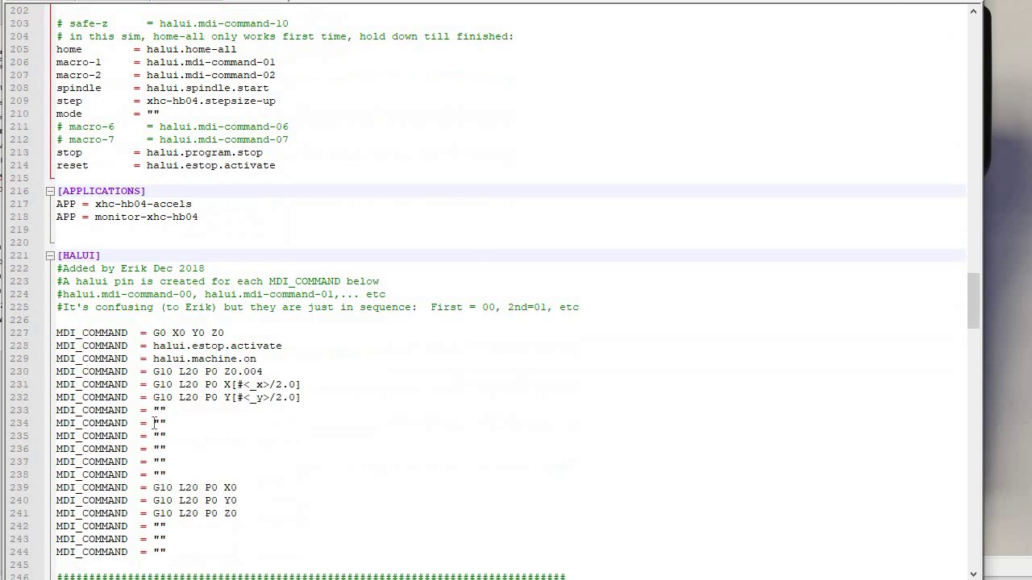
pyautogui.moveTo(153, 423); pyautogui.dragTo(217, 423)
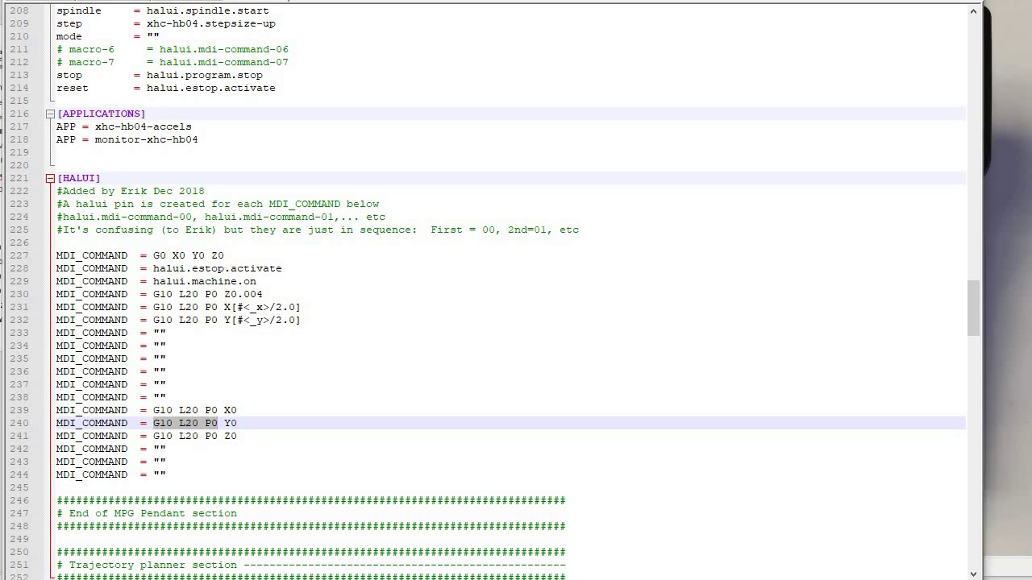
pyautogui.hotkey('alt', 'Tab')
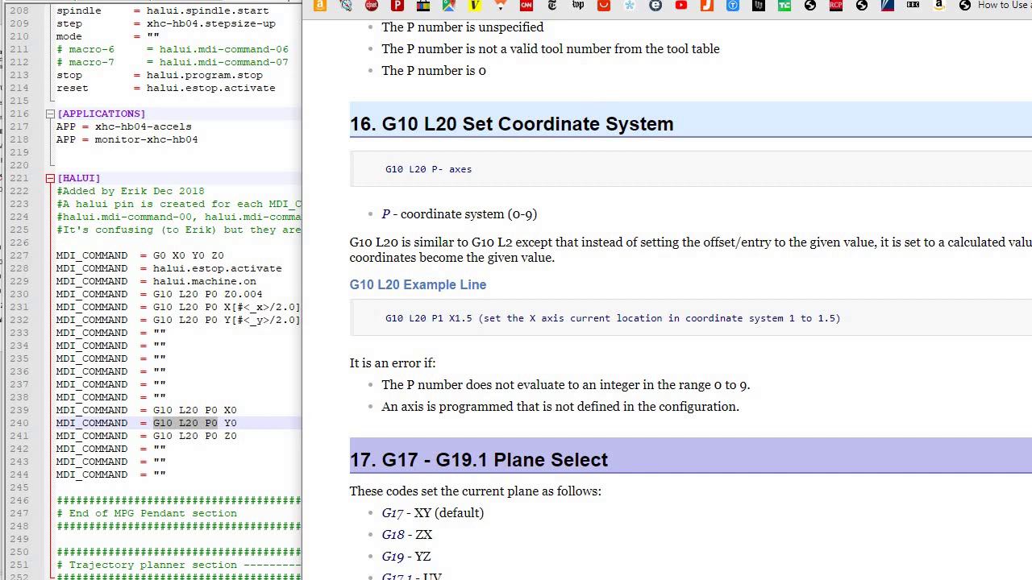
# Compare the INI's HALUI commands against the HB04 pendant photo, then return to the editor.
pyautogui.hotkey('alt', 'Tab')
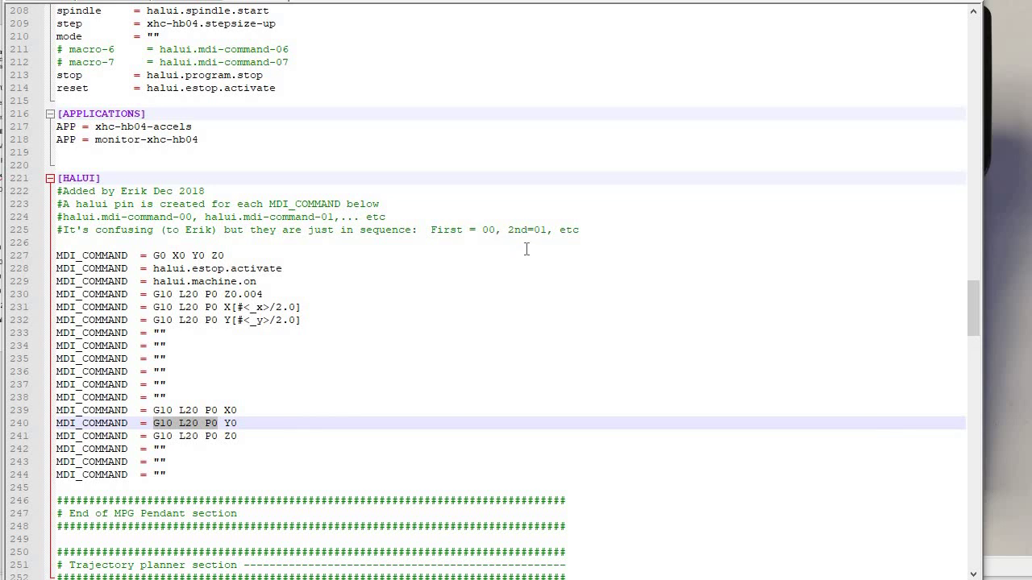
pyautogui.scroll(4, 140, 101)
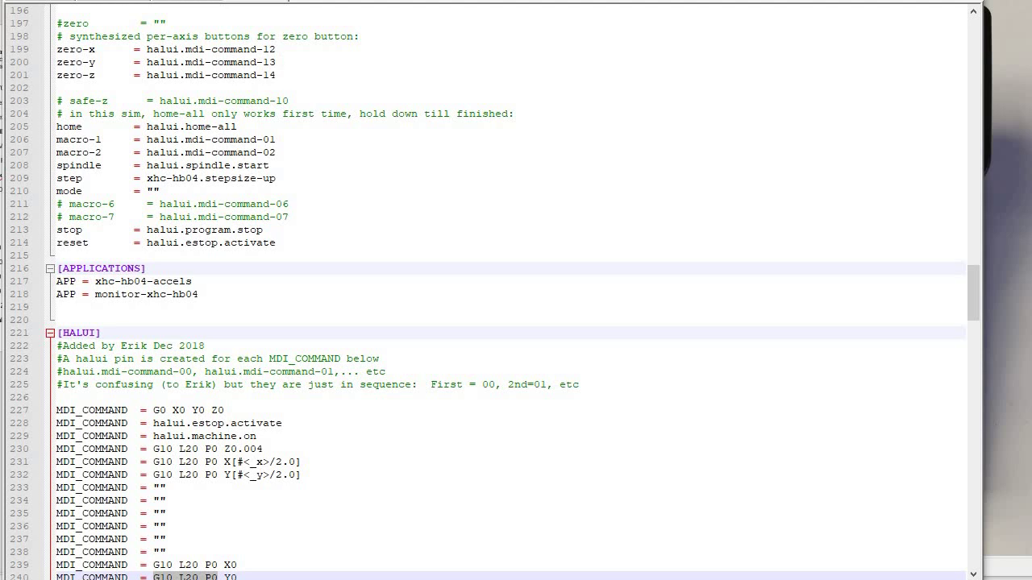
pyautogui.hotkey('alt', 'Tab')
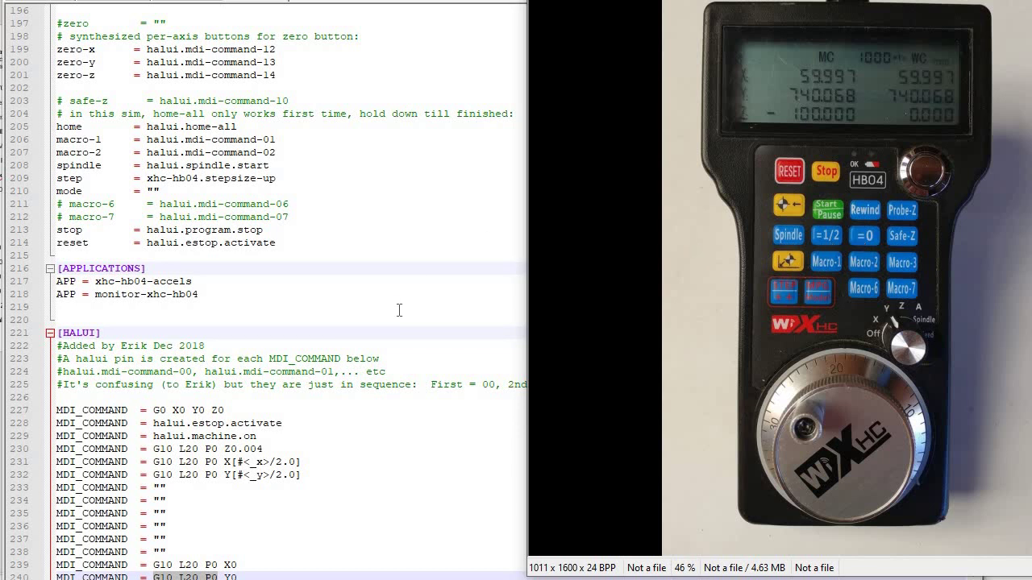
pyautogui.hotkey('alt', 'Tab')
pyautogui.scroll(-4, 109, 422)
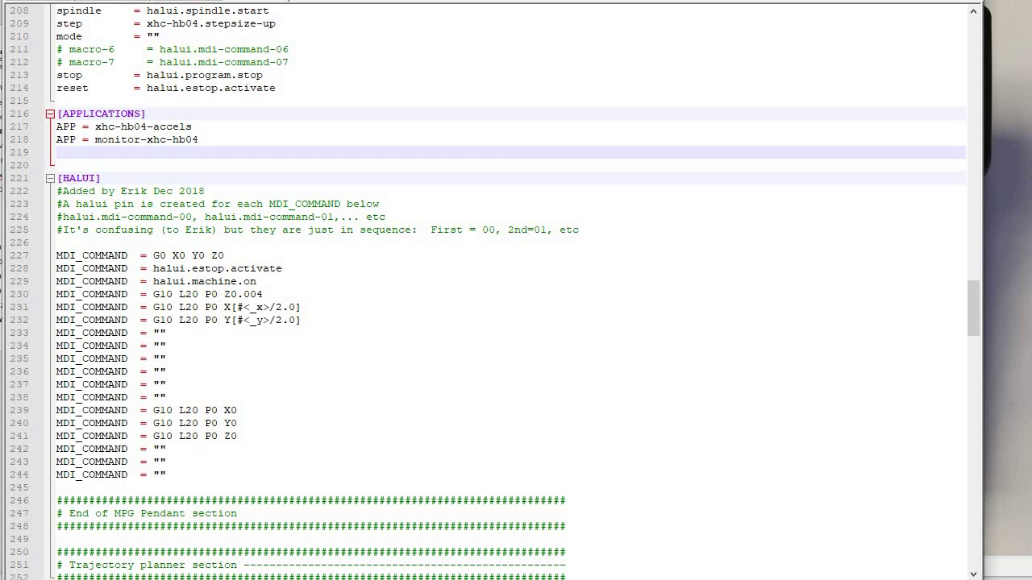
# Show the HB04 pendant photo again briefly, then return to the INI in Notepad++.
pyautogui.hotkey('alt', 'Tab')
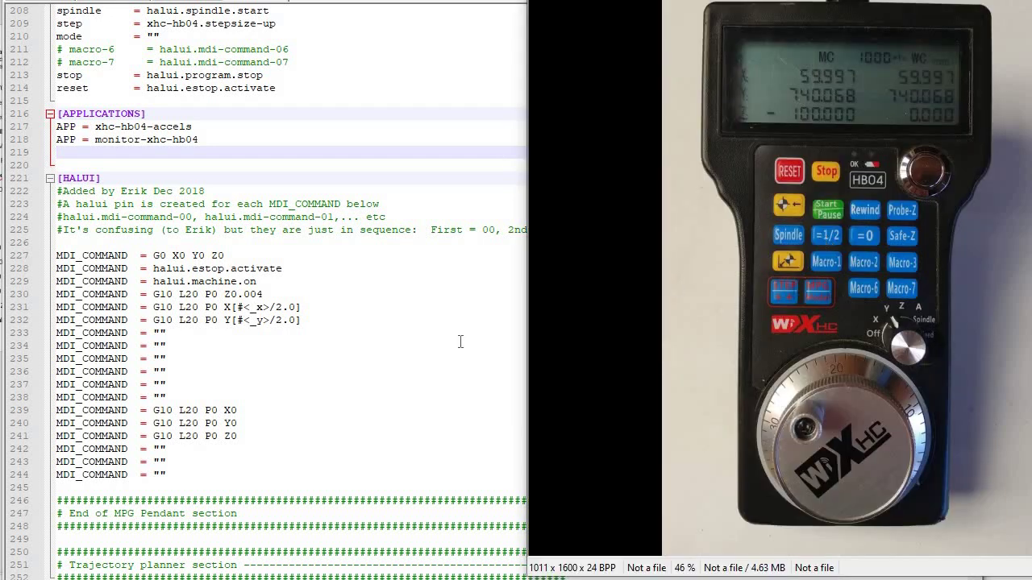
pyautogui.hotkey('alt', 'Tab')
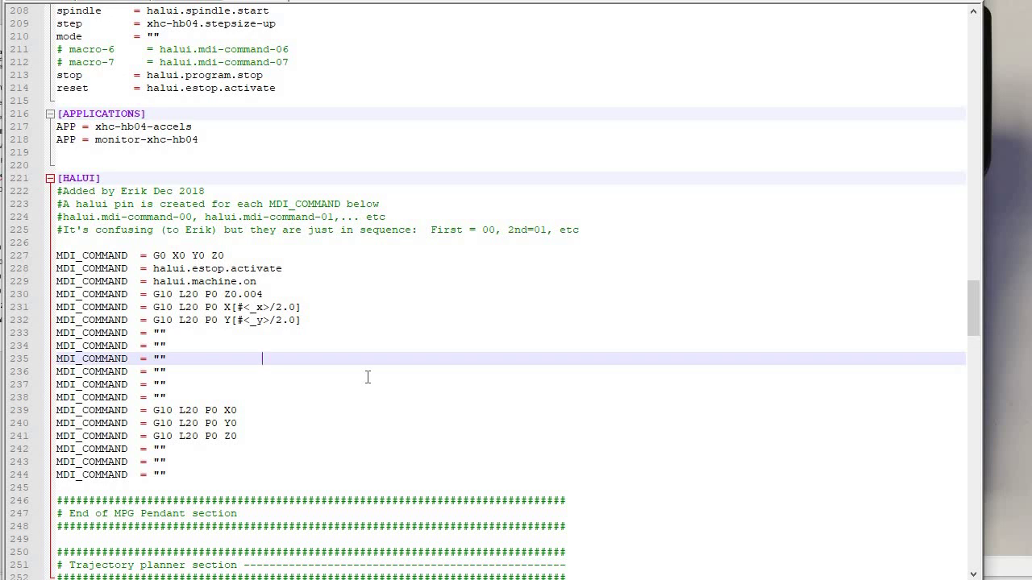
# Scroll the INI file up toward the [XHC_HB04_BUTTONS] section.
pyautogui.scroll(11, 367, 377)
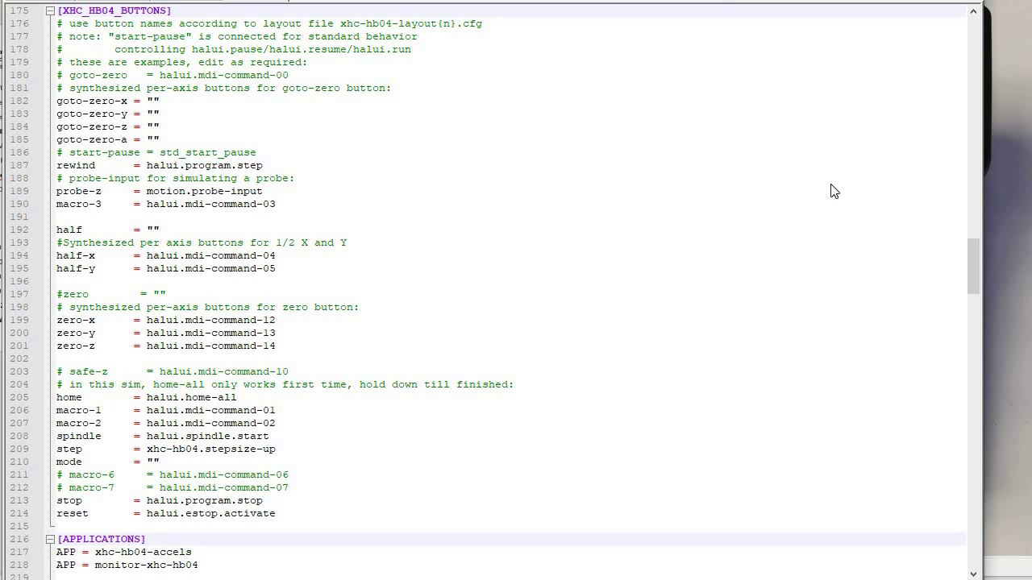
pyautogui.hotkey('alt', 'Tab')
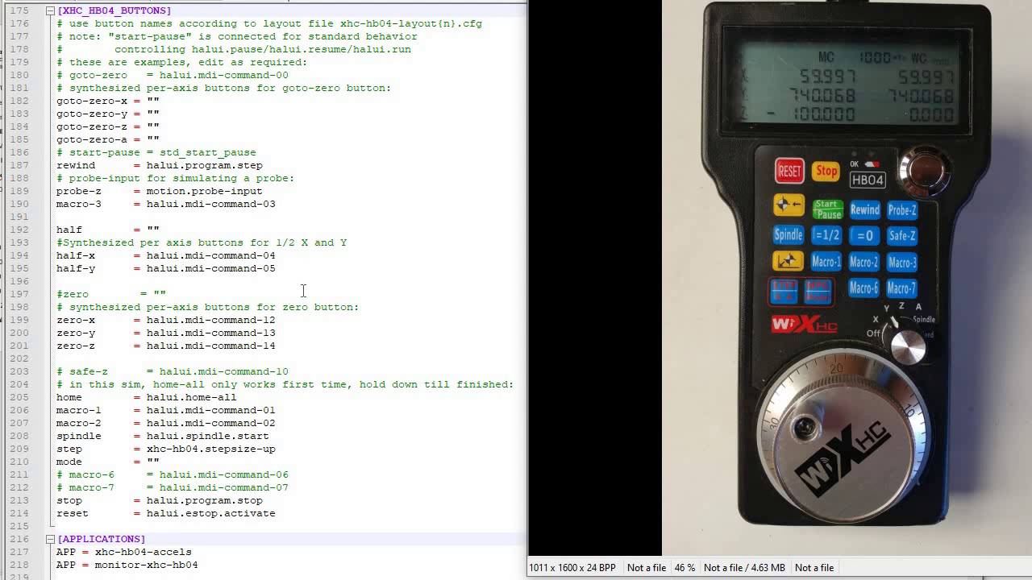
pyautogui.scroll(-13, 303, 291)
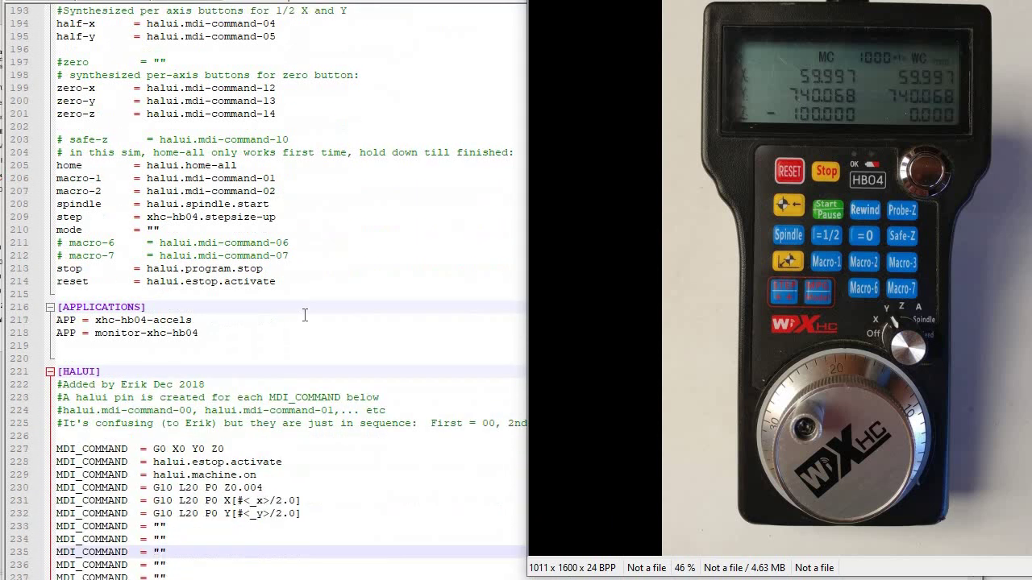